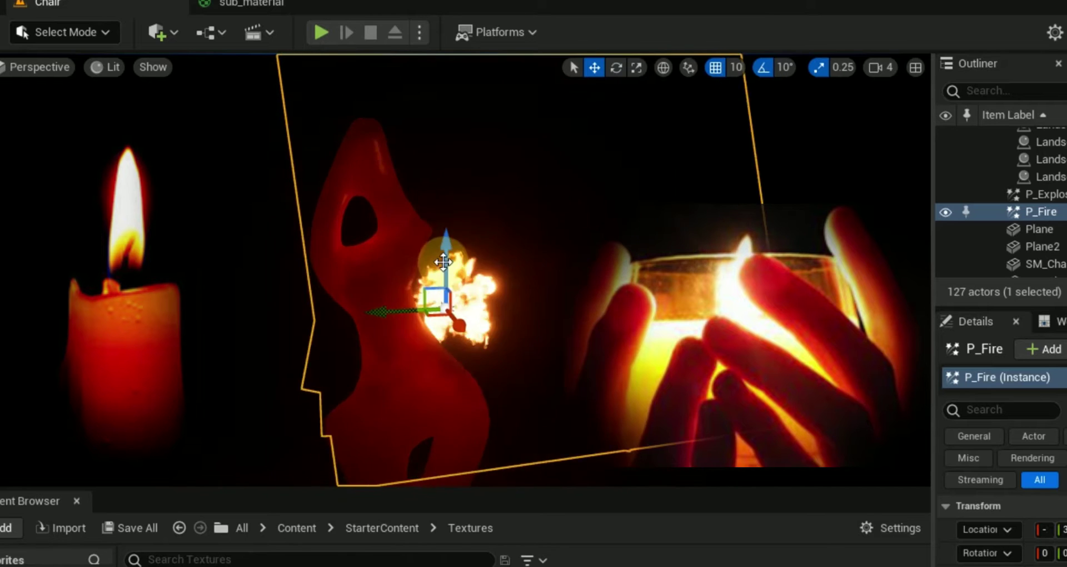
# Move the P_Fire effect to different positions around the red sculpture to demonstrate light scattering through it
pyautogui.moveTo(445, 257); pyautogui.dragTo(466, 360)
pyautogui.moveTo(377, 416); pyautogui.dragTo(298, 405)
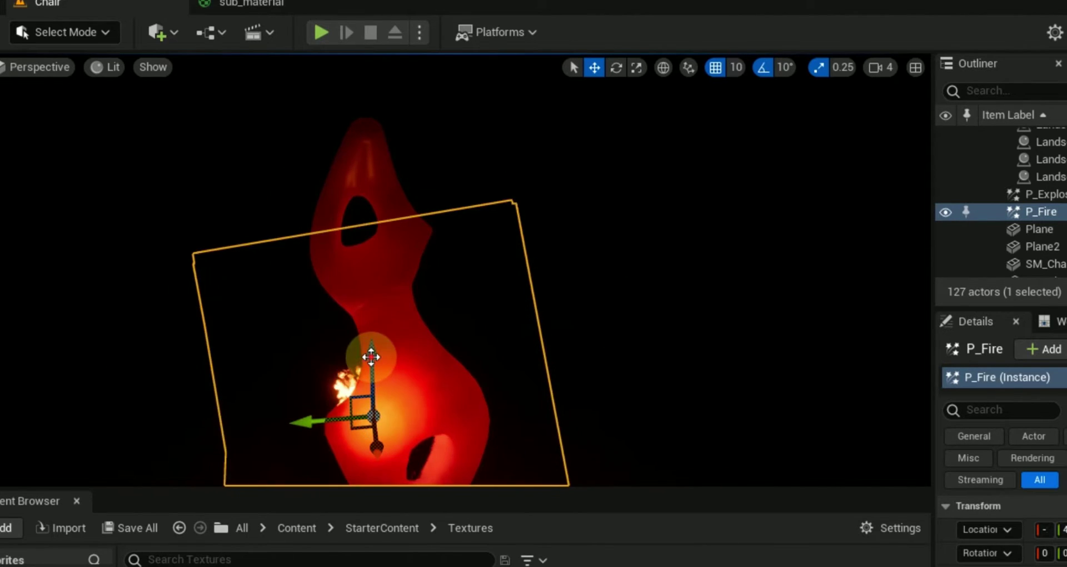
pyautogui.moveTo(368, 340); pyautogui.dragTo(340, 172)
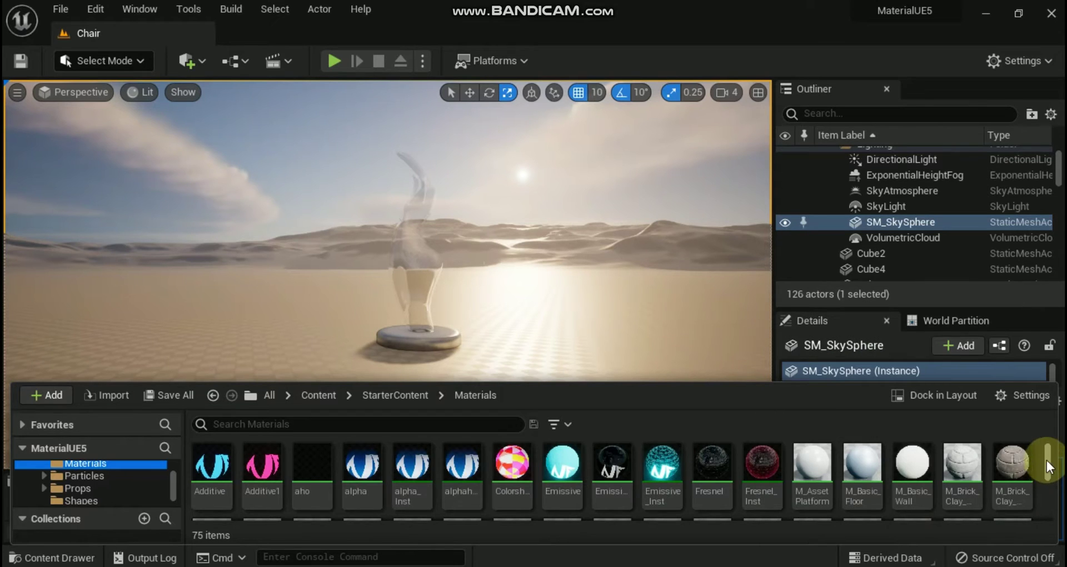
# Create a new material named sub_material in the StarterContent Materials folder and open it for editing
pyautogui.moveTo(1045, 478); pyautogui.dragTo(1040, 505)
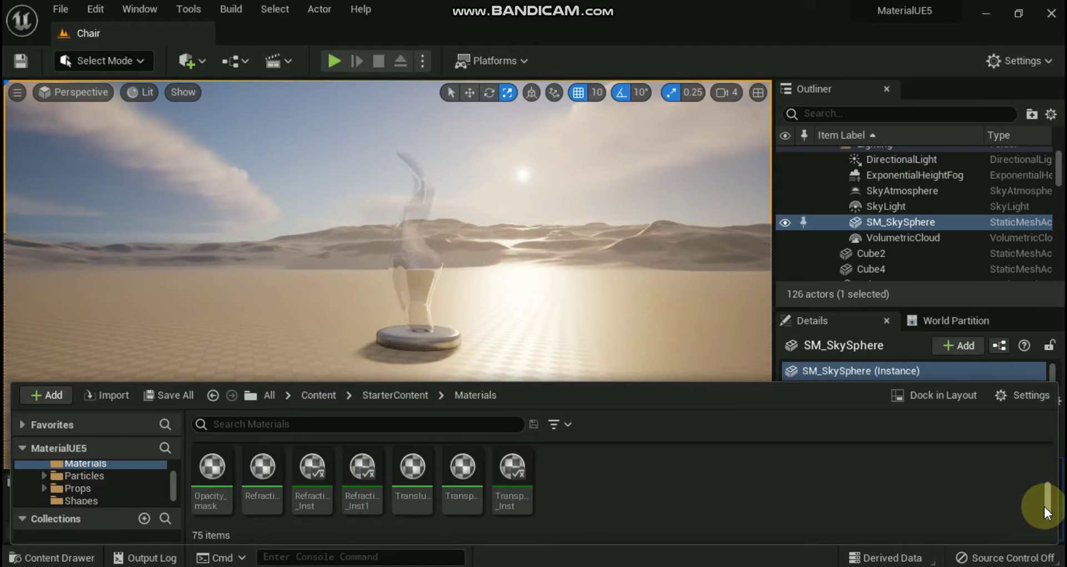
pyautogui.rightClick(587, 487)
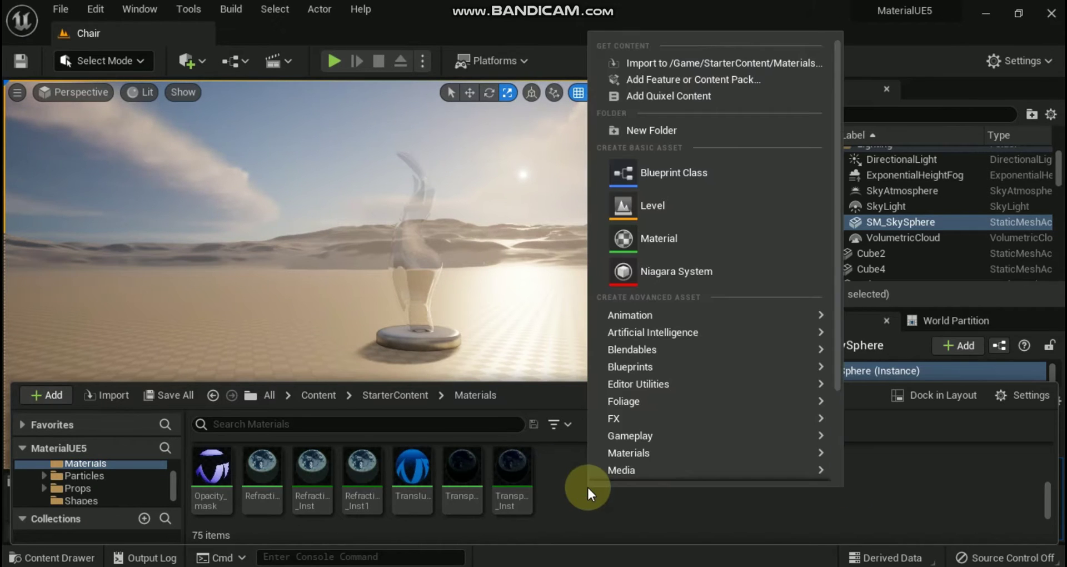
pyautogui.click(678, 239)
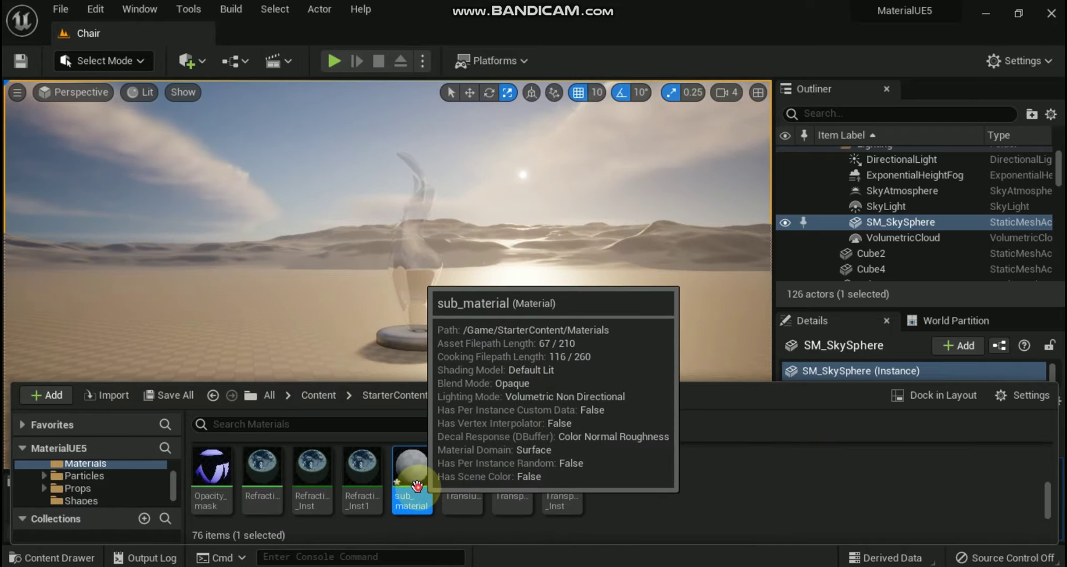
pyautogui.doubleClick(411, 483)
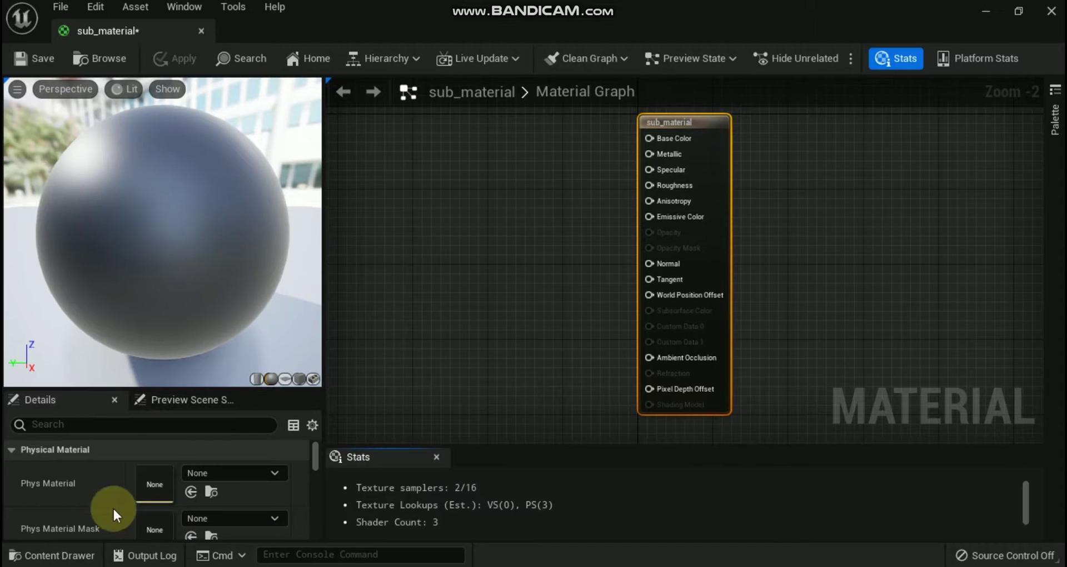
# Change the material's shading model to Subsurface
pyautogui.moveTo(315, 453); pyautogui.dragTo(315, 452)
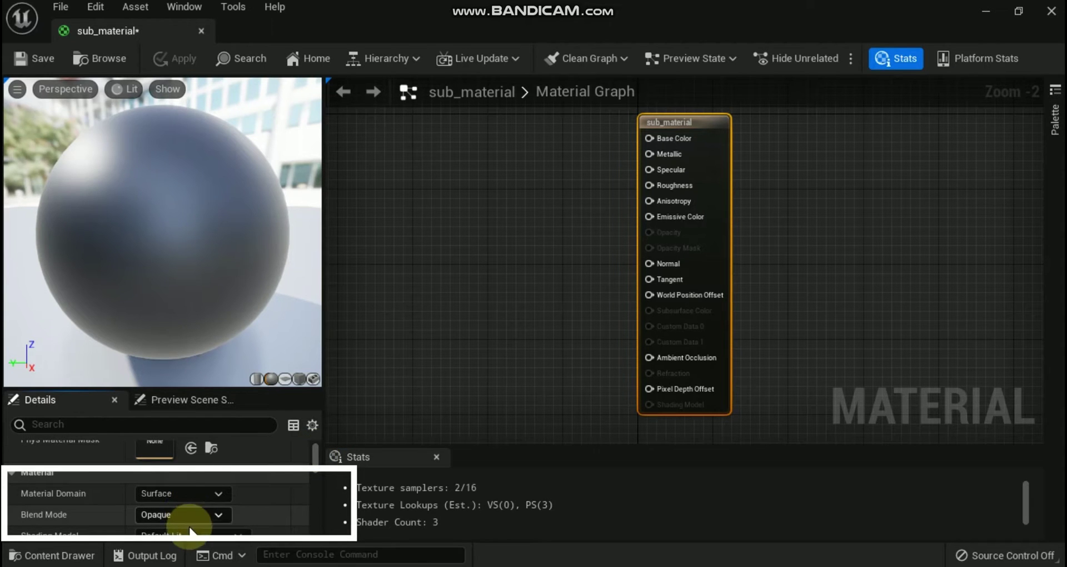
pyautogui.scroll(-1, 192, 523)
pyautogui.click(201, 511)
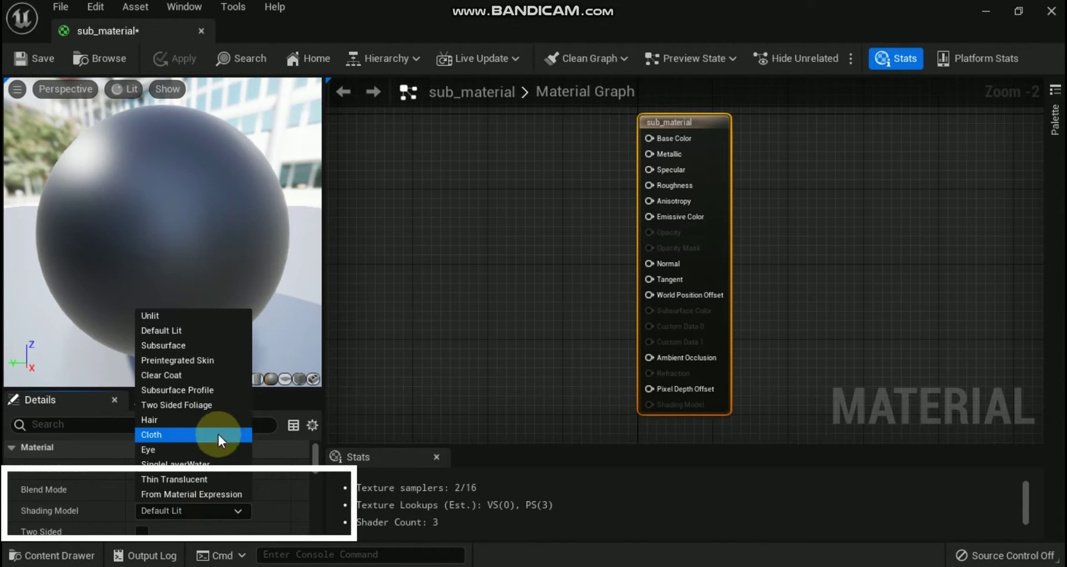
pyautogui.click(205, 344)
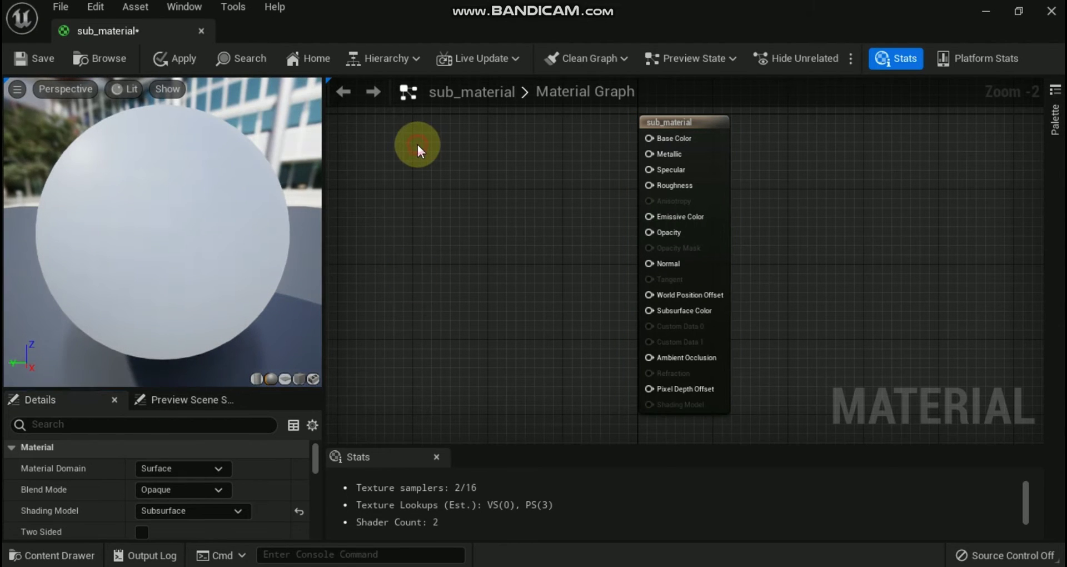
# Add two three-component color constants and two scalar constants to the material graph
pyautogui.click(417, 143)
pyautogui.click(427, 259)
pyautogui.click(541, 189)
pyautogui.click(557, 276)
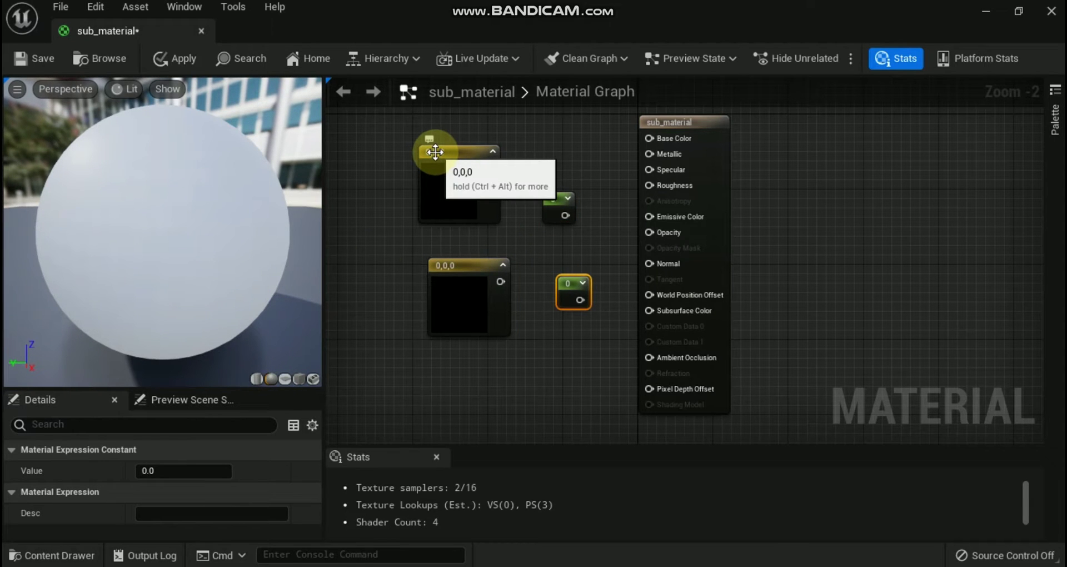
# Convert the constants to parameters named Base color, Subsurface color, Roughness and Sub surface amount
pyautogui.rightClick(432, 151)
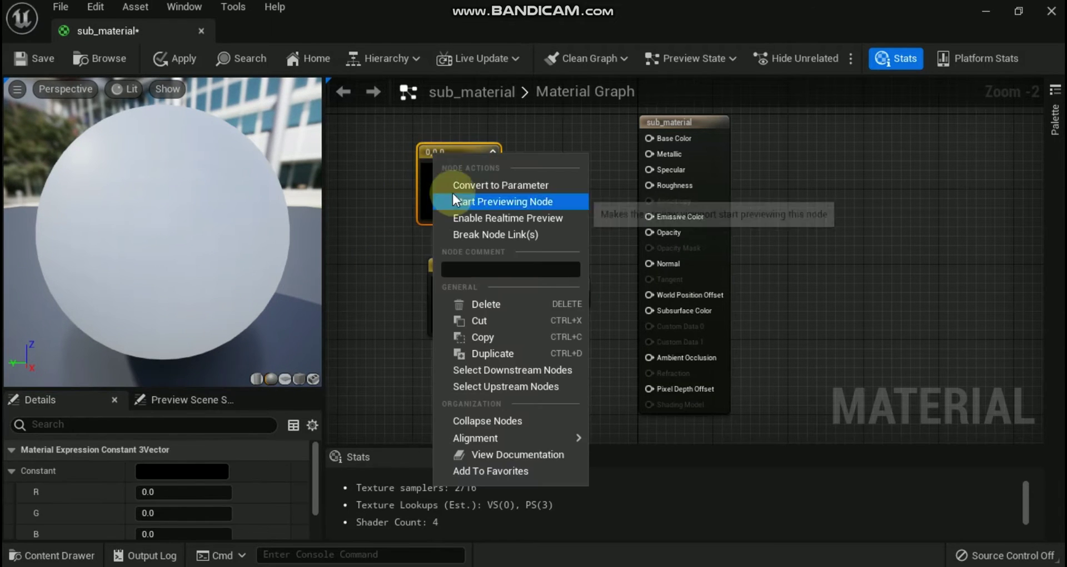
pyautogui.click(466, 186)
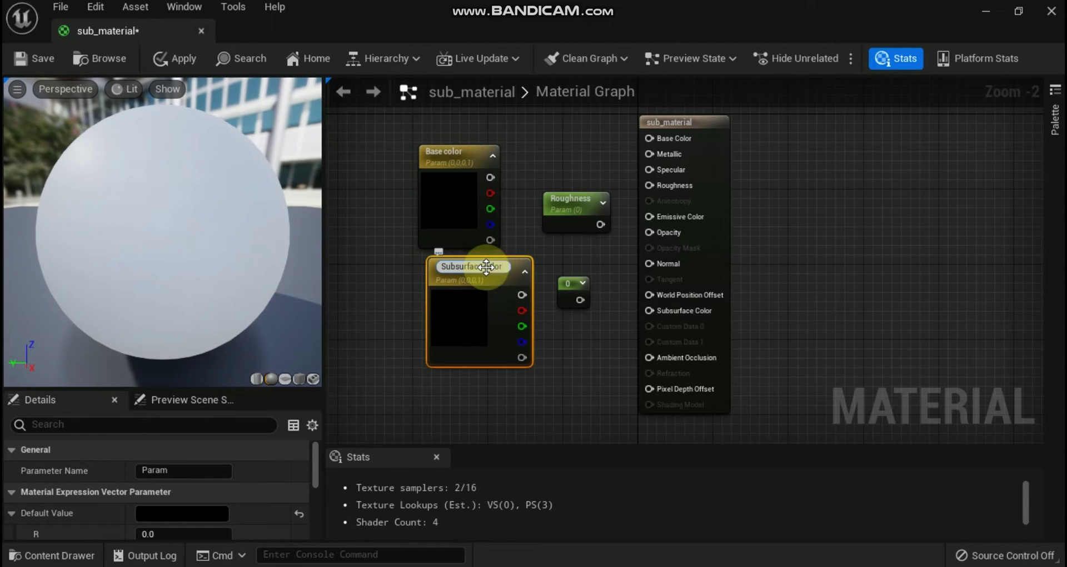
pyautogui.press('Return')
pyautogui.rightClick(569, 283)
pyautogui.click(591, 264)
pyautogui.write('Sub surface amount')
pyautogui.click(459, 414)
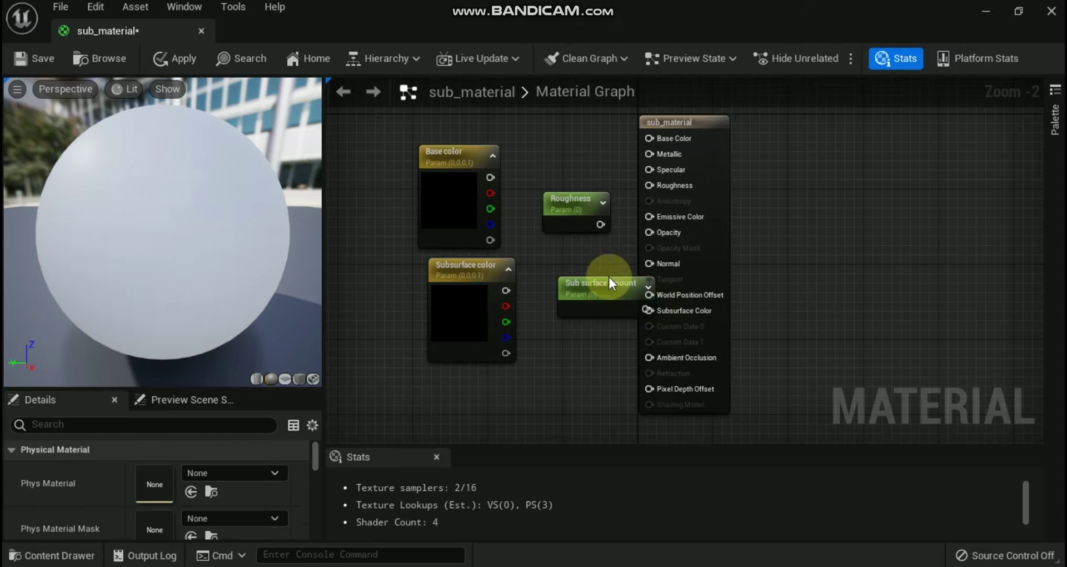
# Connect the Base color, Roughness and Subsurface color parameters to their matching inputs, Sub surface amount to Opacity, and dock the editor beside the Chair level
pyautogui.click(436, 456)
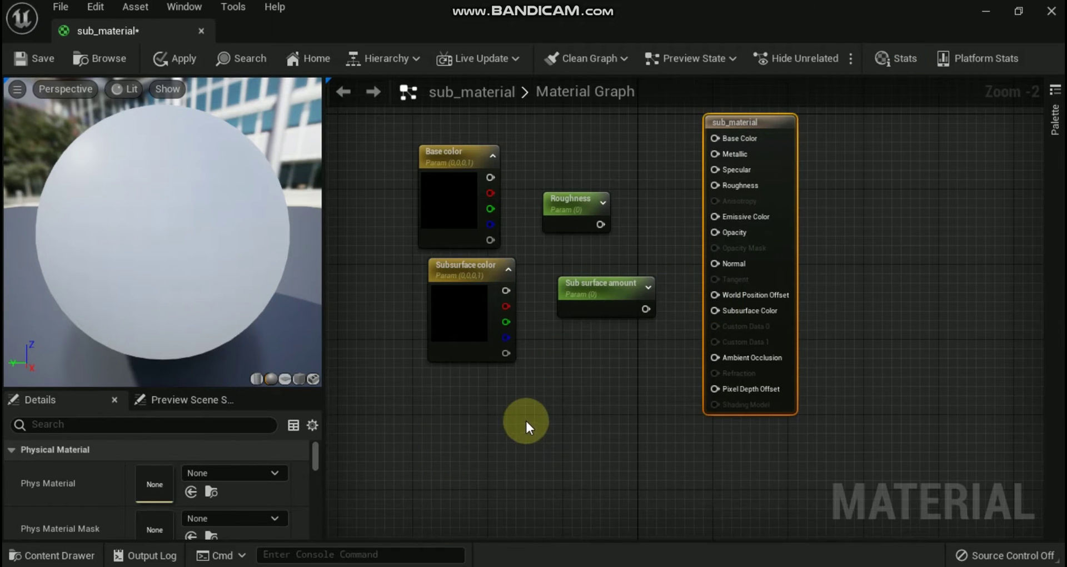
pyautogui.scroll(2, 516, 444)
pyautogui.moveTo(445, 205); pyautogui.dragTo(746, 154)
pyautogui.moveTo(590, 268); pyautogui.dragTo(746, 215)
pyautogui.moveTo(465, 356); pyautogui.dragTo(746, 379)
pyautogui.moveTo(600, 350); pyautogui.dragTo(585, 311)
pyautogui.moveTo(635, 341); pyautogui.dragTo(746, 276)
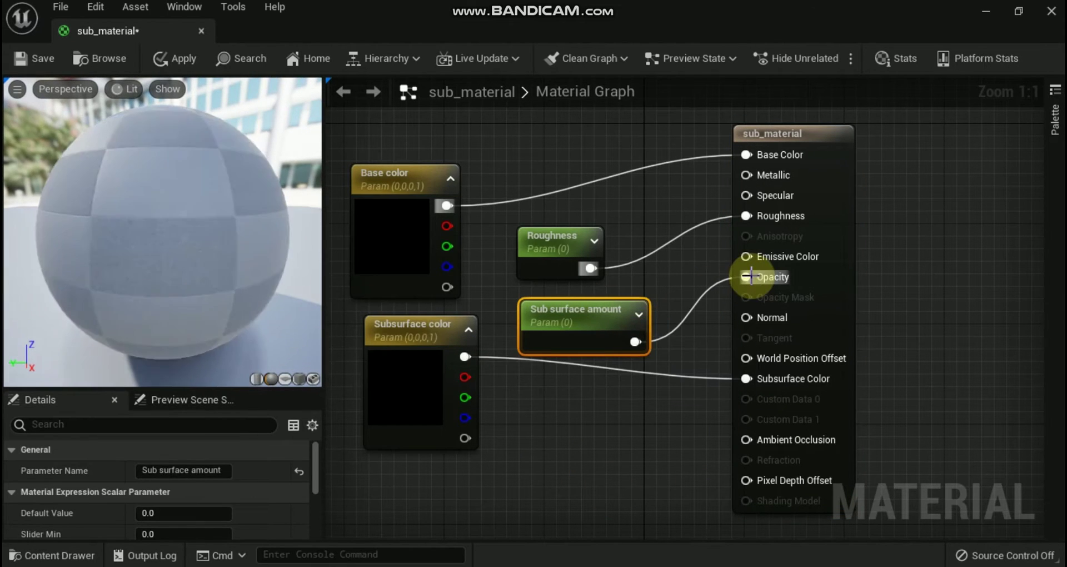
pyautogui.moveTo(172, 32); pyautogui.dragTo(322, 28)
pyautogui.click(545, 138)
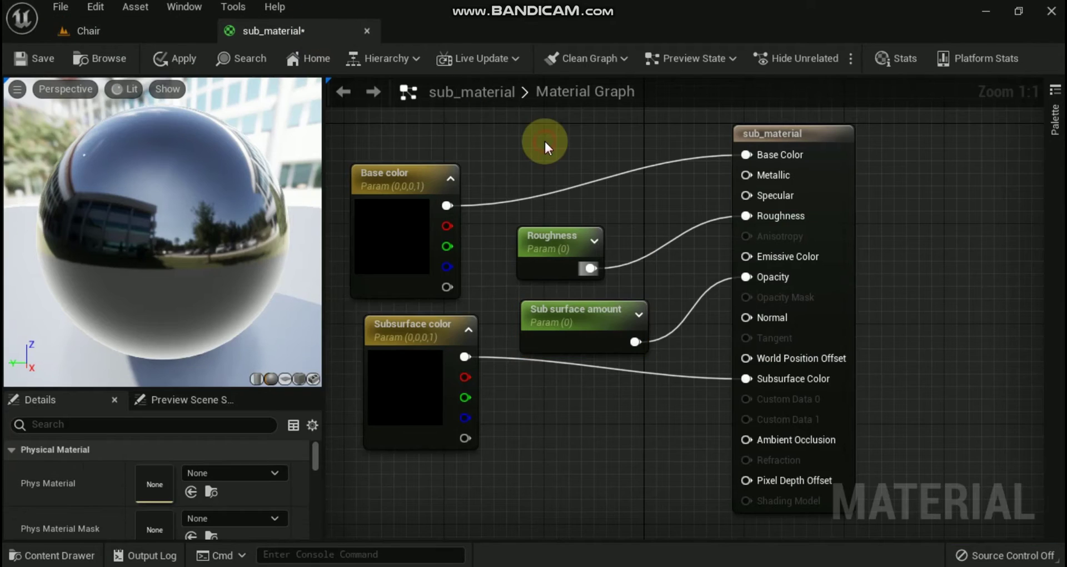
# Set the Base color parameter's default to white, with R, G and B at 1
pyautogui.click(375, 174)
pyautogui.scroll(-3, 201, 473)
pyautogui.click(179, 458)
pyautogui.write('1')
pyautogui.click(178, 479)
pyautogui.write('1')
pyautogui.click(179, 501)
pyautogui.write('1')
pyautogui.press('Return')
# Set the Roughness default to 0.35 and the Sub surface amount default to 0.3
pyautogui.click(550, 236)
pyautogui.scroll(1, 166, 475)
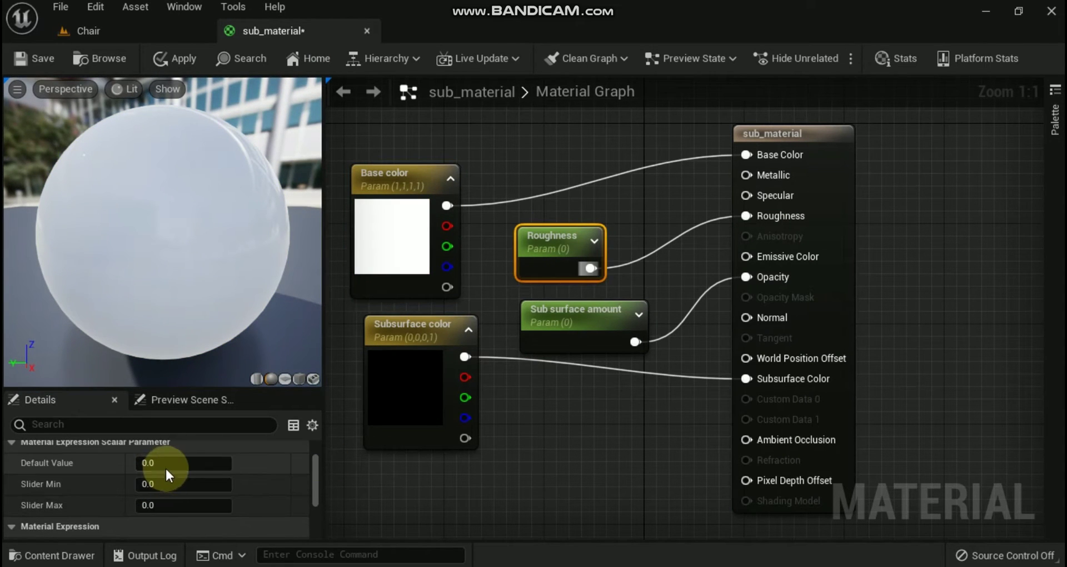
pyautogui.click(554, 309)
pyautogui.click(194, 463)
pyautogui.write('.3')
# Set the Subsurface color default to red with R at 1, and move its node slightly lower in the graph
pyautogui.click(403, 322)
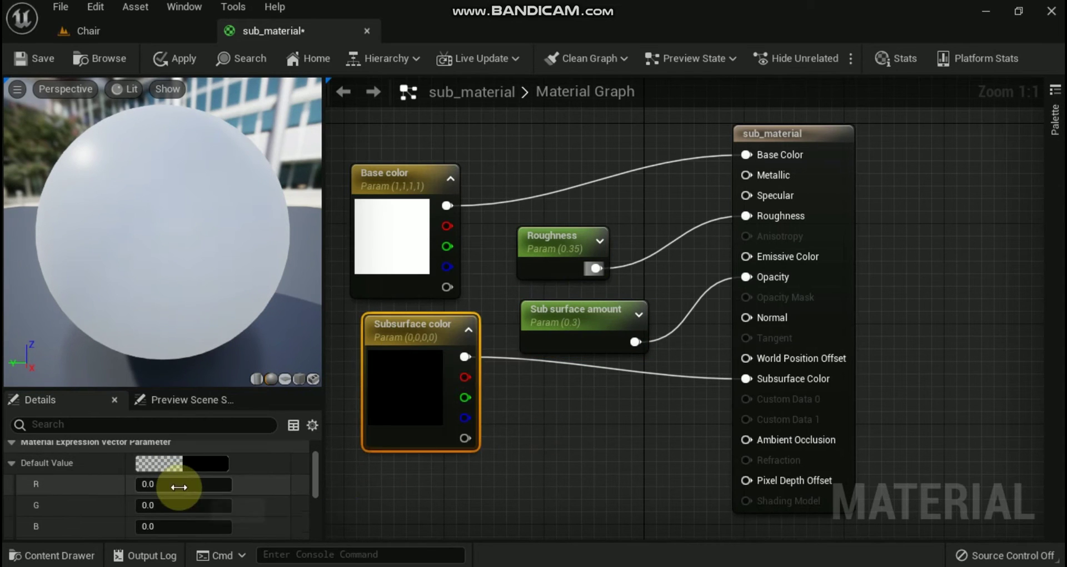
pyautogui.write('1')
pyautogui.press('Return')
pyautogui.click(559, 450)
pyautogui.moveTo(418, 329); pyautogui.dragTo(411, 365)
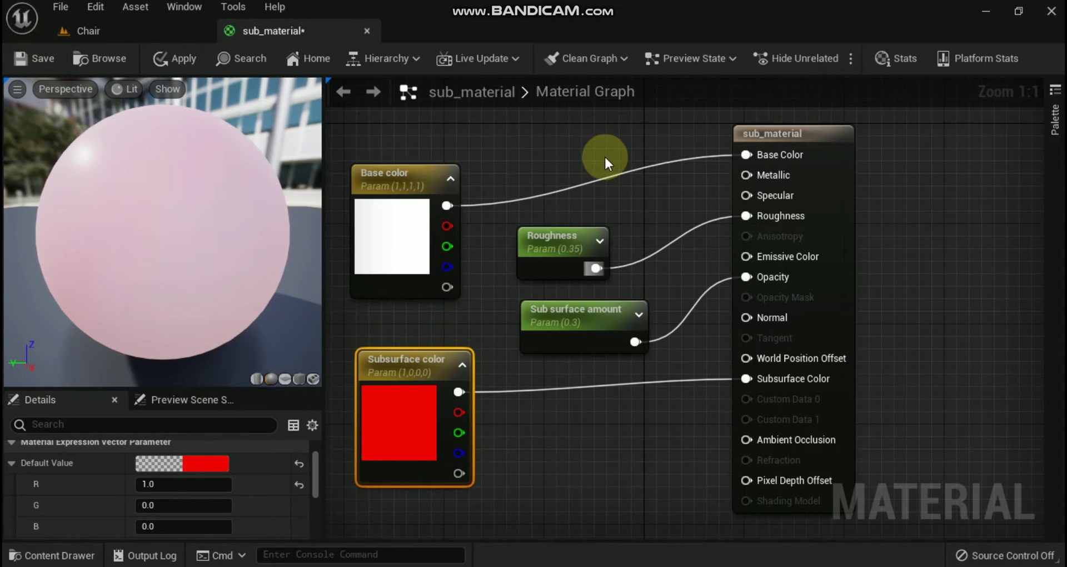
# Apply the material changes and create a material instance from sub_material in the Materials folder
pyautogui.click(175, 58)
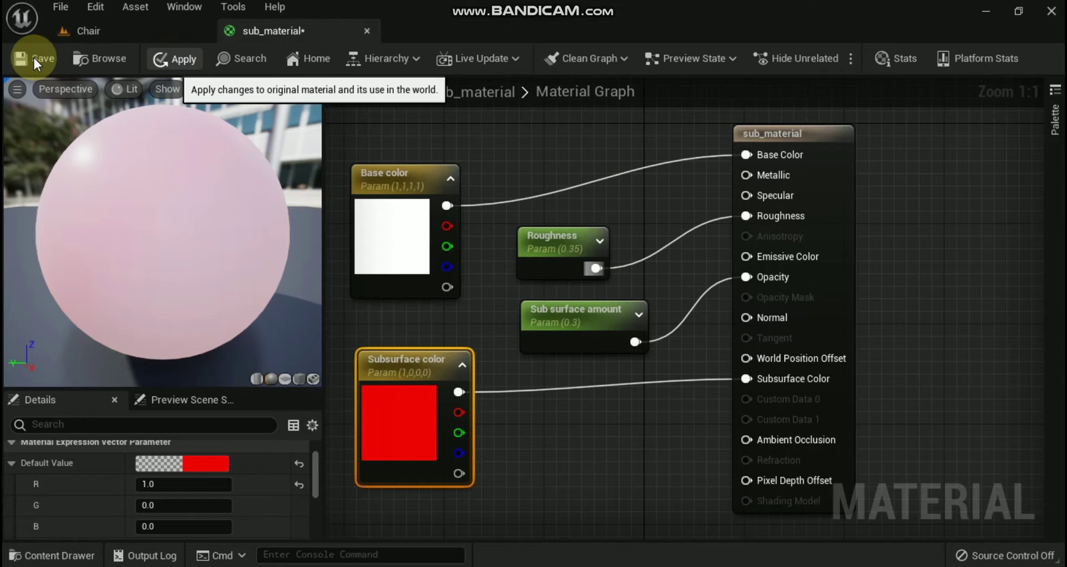
pyautogui.click(89, 31)
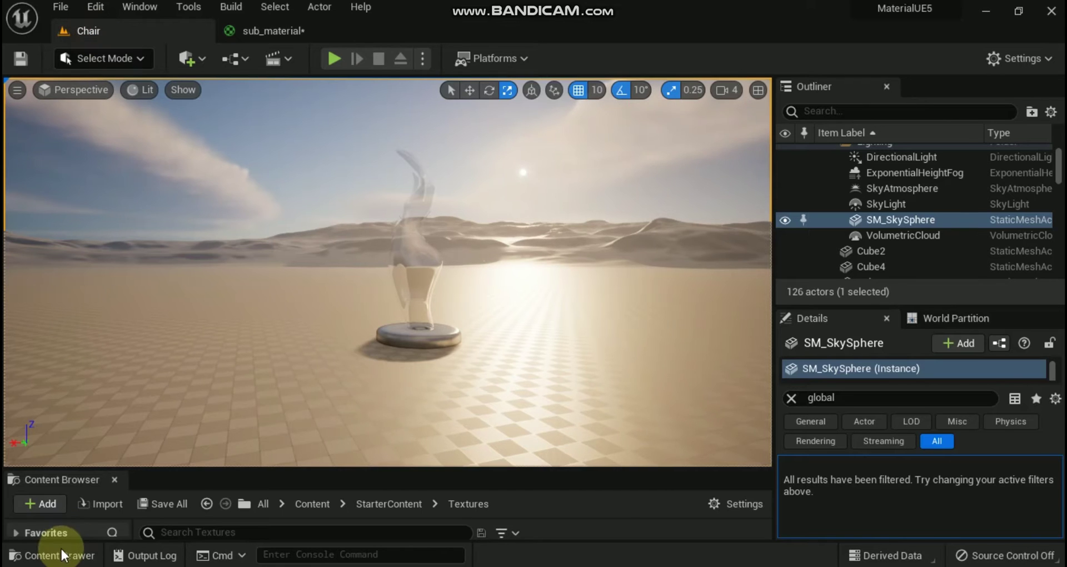
pyautogui.click(62, 554)
pyautogui.rightClick(411, 467)
pyautogui.click(514, 117)
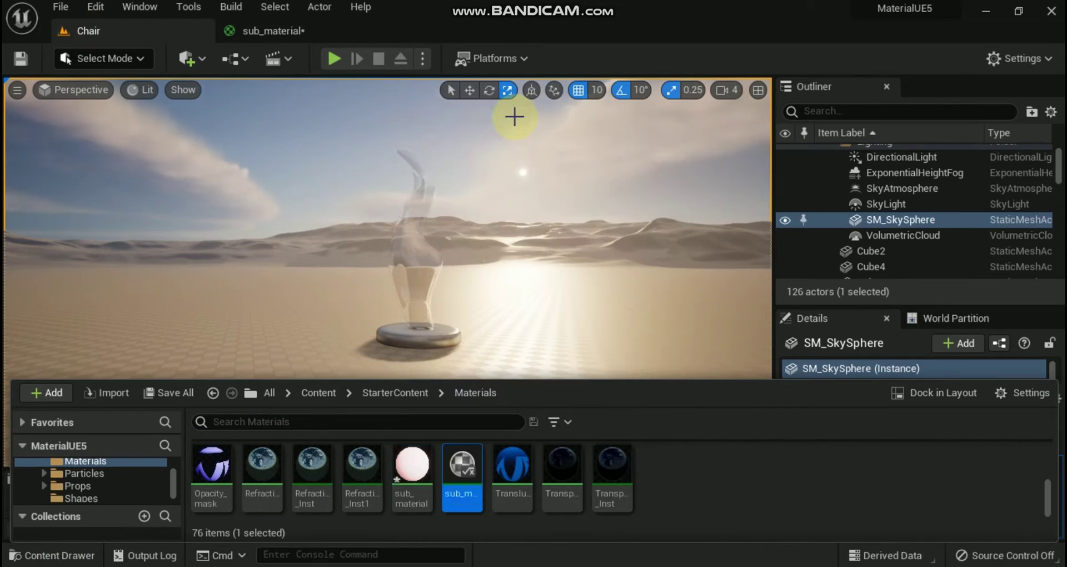
# Open the sub_material instance and enable overrides for Roughness, Sub surface amount, Base color and Subsurface color
pyautogui.doubleClick(465, 478)
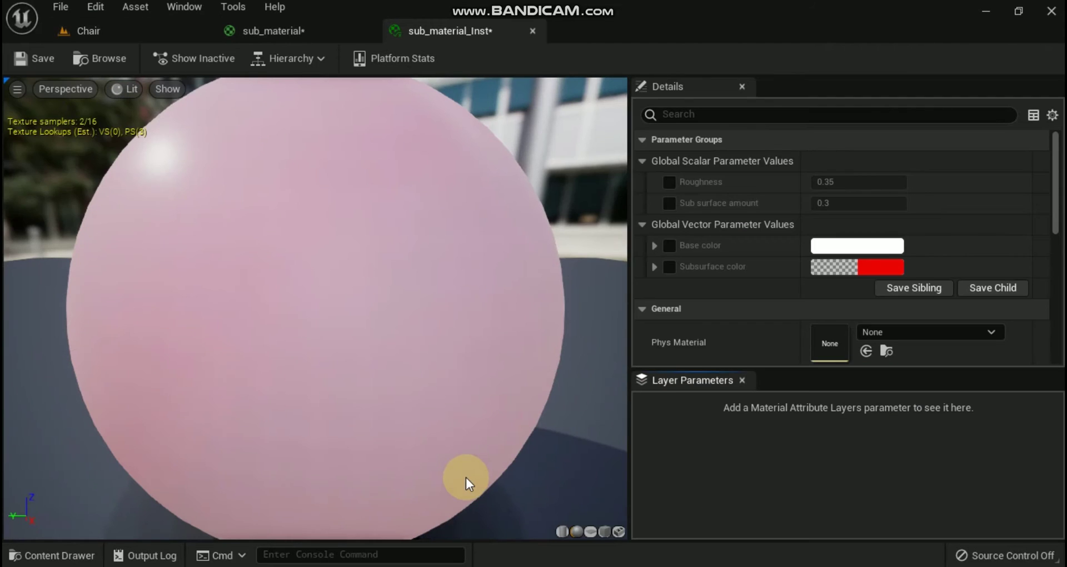
pyautogui.click(668, 181)
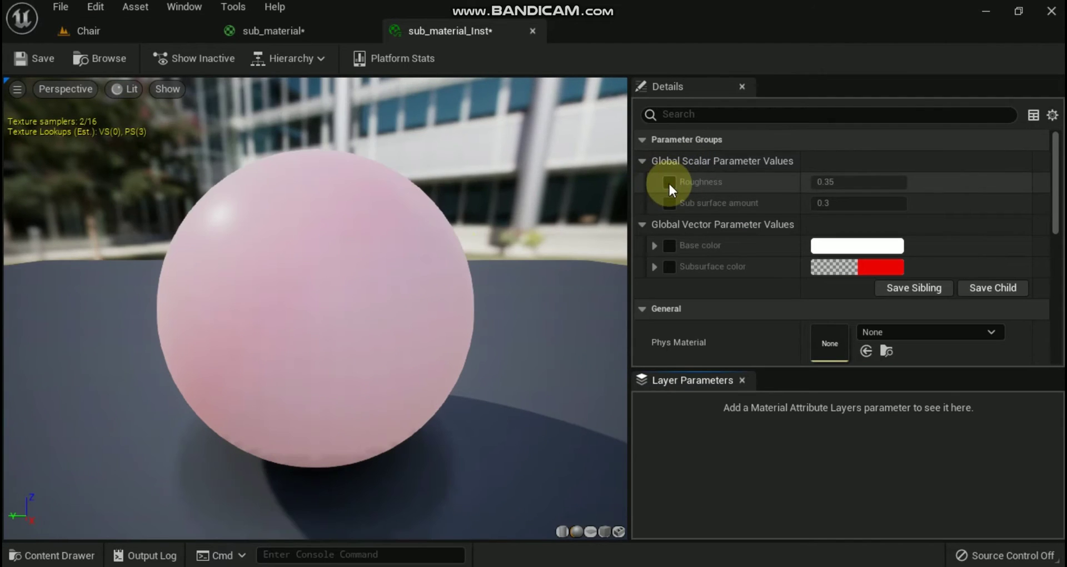
pyautogui.click(669, 203)
pyautogui.click(669, 245)
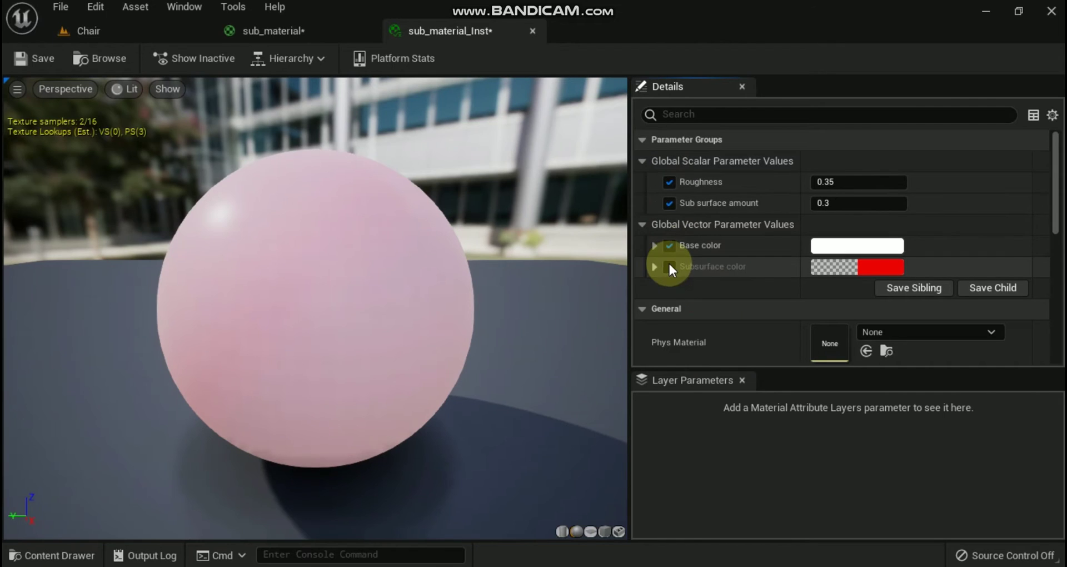
# Return to the Chair level and assign the sub_material instance to the glass sculpture
pyautogui.click(119, 34)
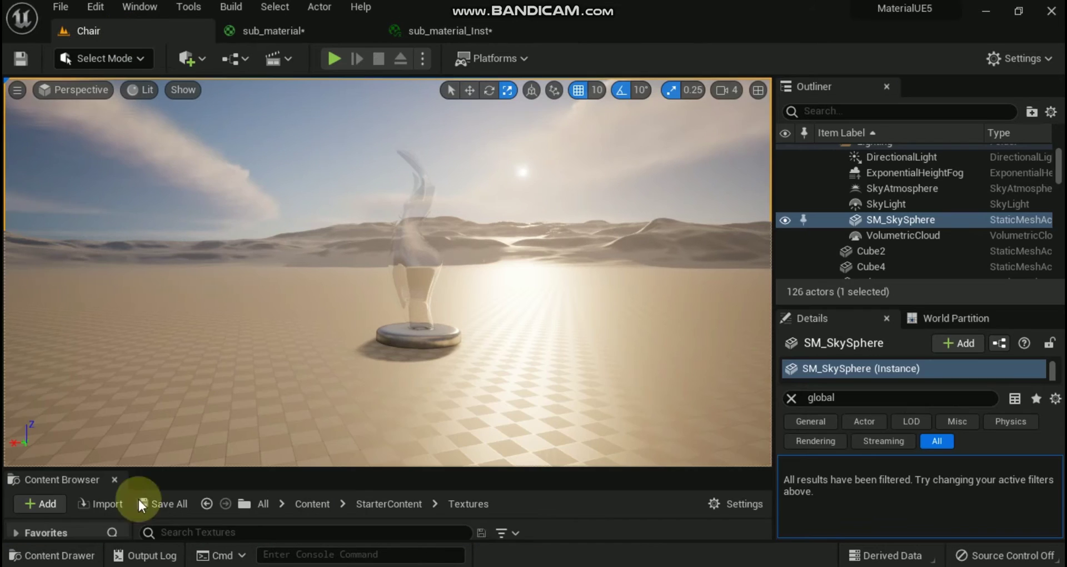
pyautogui.click(65, 555)
pyautogui.moveTo(462, 439); pyautogui.dragTo(412, 259)
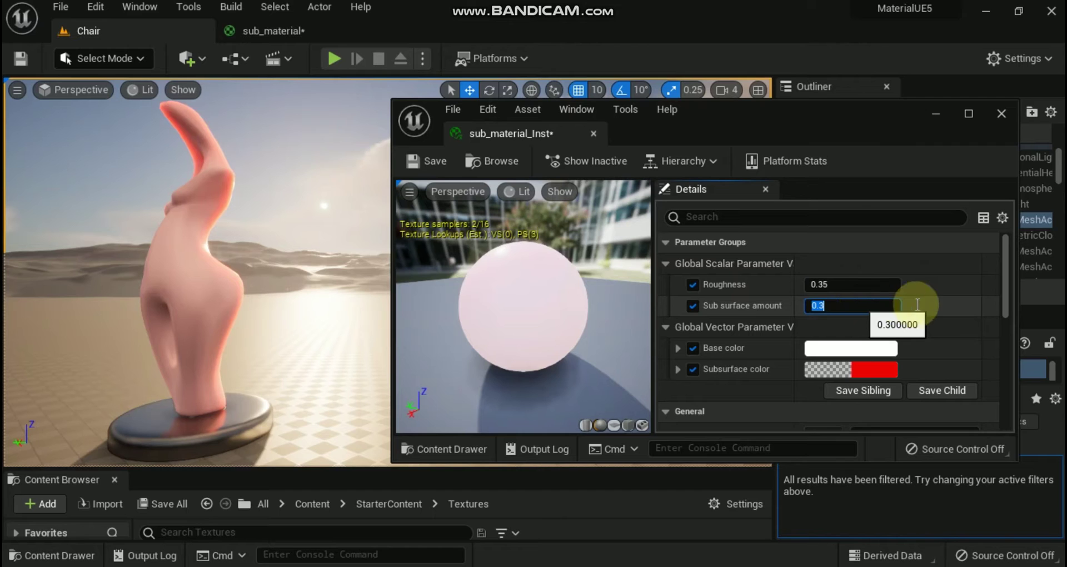
# Try Sub surface amount values of 0.5, 1 and 0 on the material instance, then restore it to 0.3
pyautogui.press('Return')
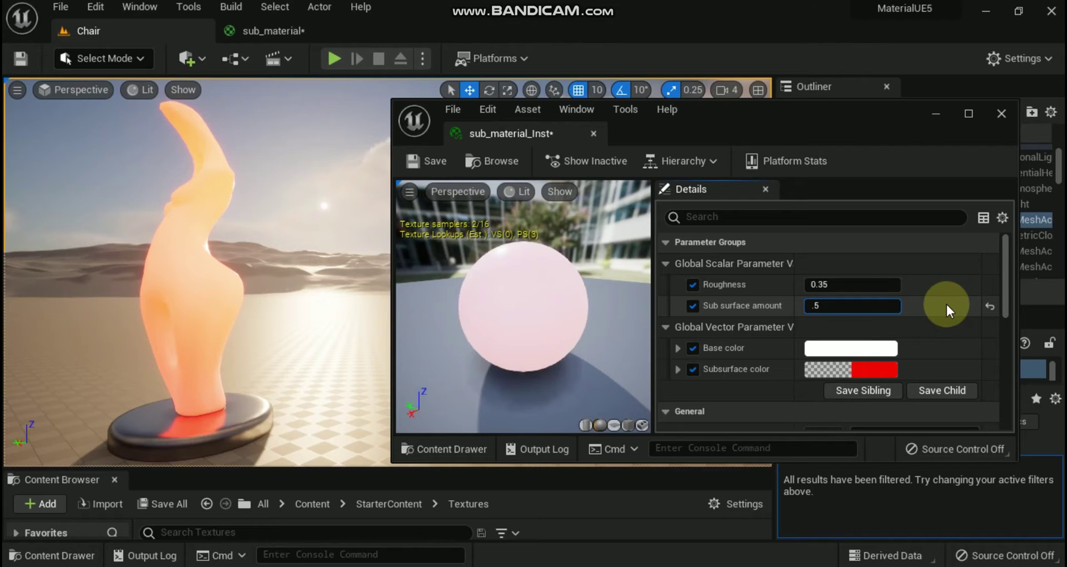
pyautogui.press('Return')
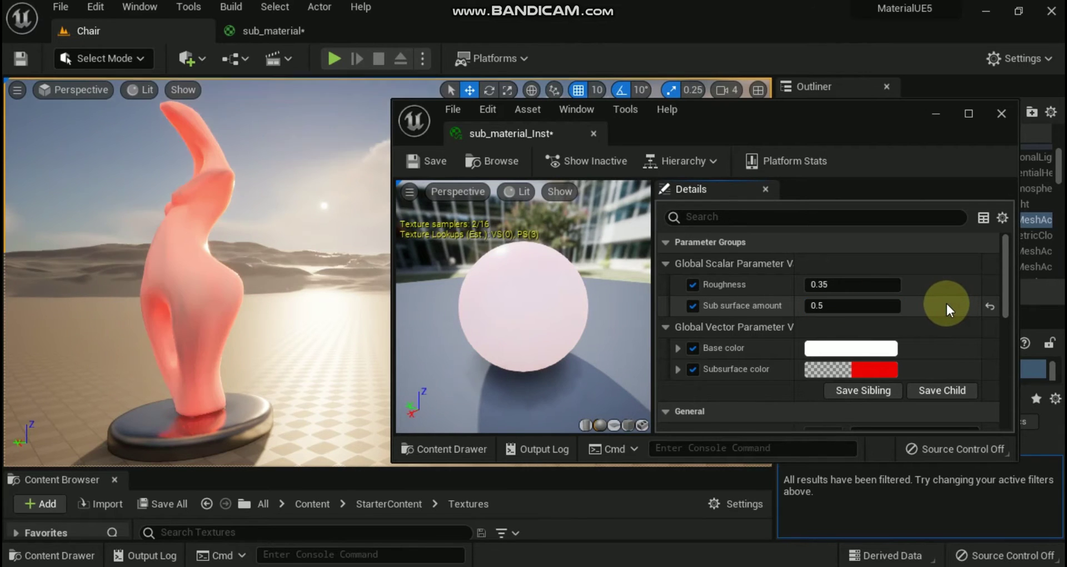
pyautogui.click(866, 305)
pyautogui.write('1')
pyautogui.press('Return')
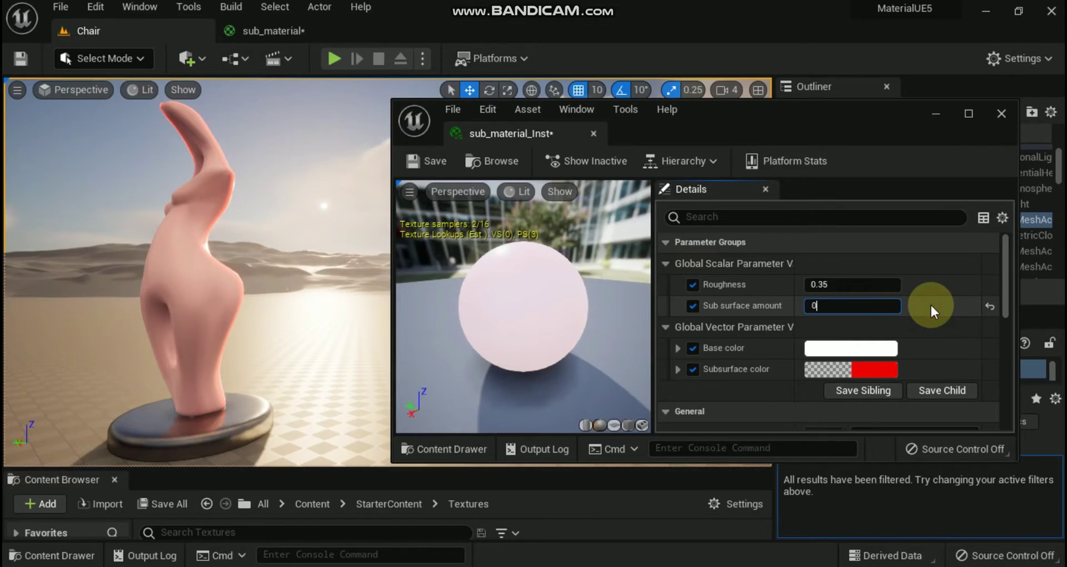
pyautogui.press('Return')
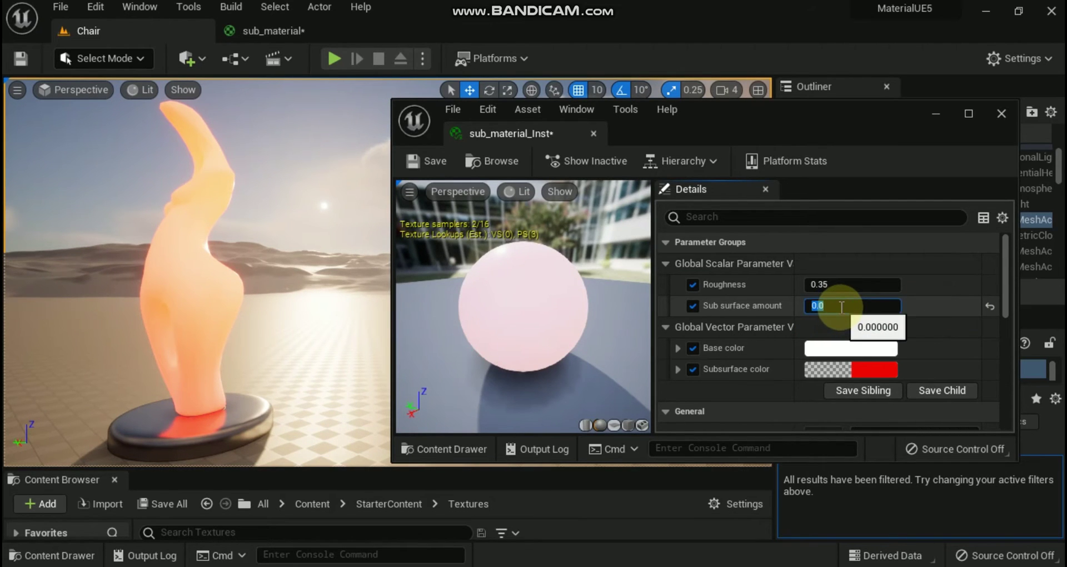
pyautogui.write('.3')
pyautogui.click(952, 304)
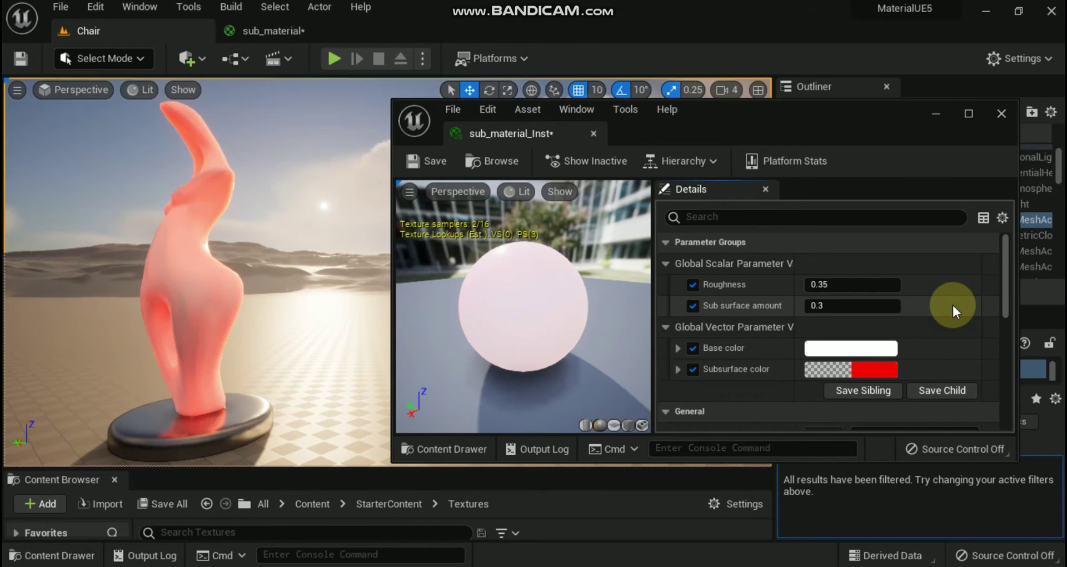
# Try magenta, mint and yellow as the Subsurface color of the material instance
pyautogui.click(861, 369)
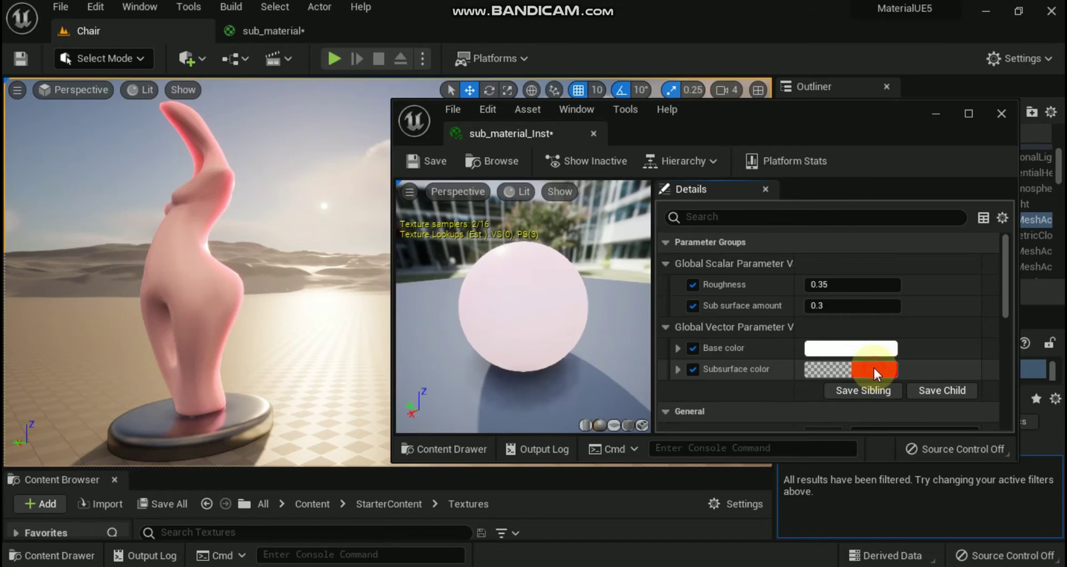
pyautogui.click(872, 365)
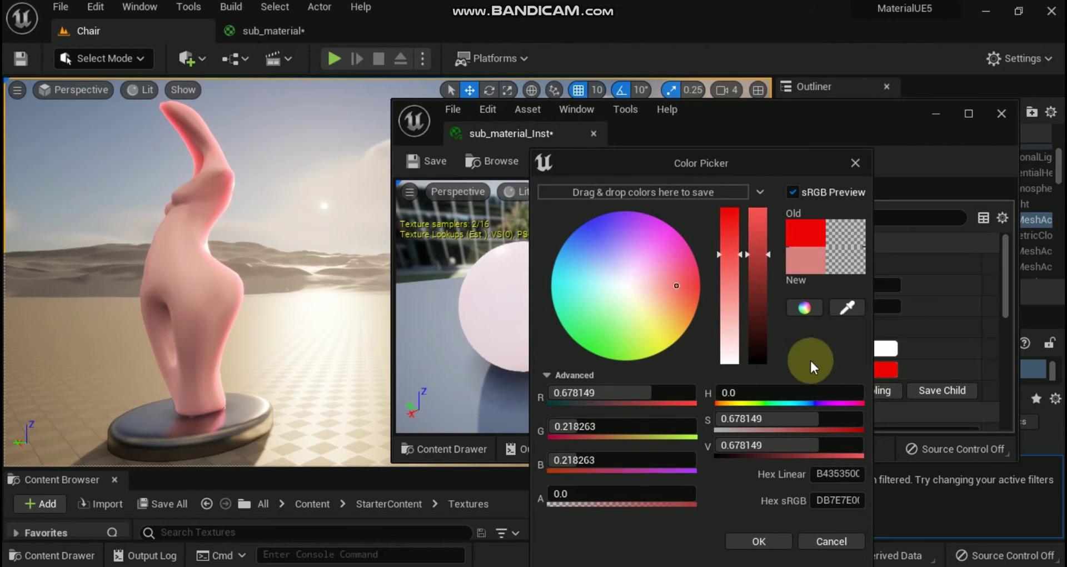
pyautogui.click(659, 235)
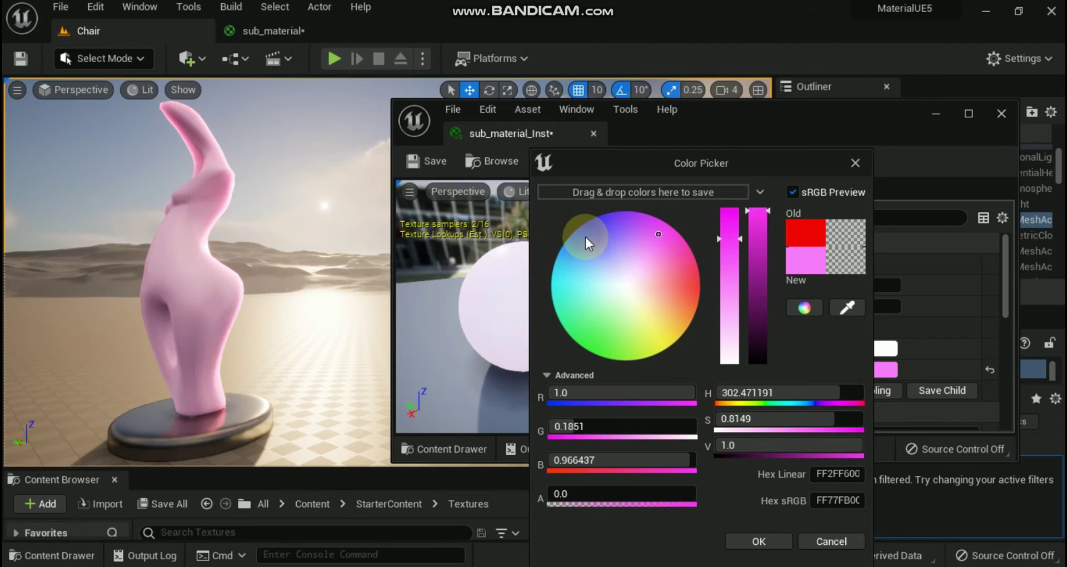
pyautogui.click(586, 294)
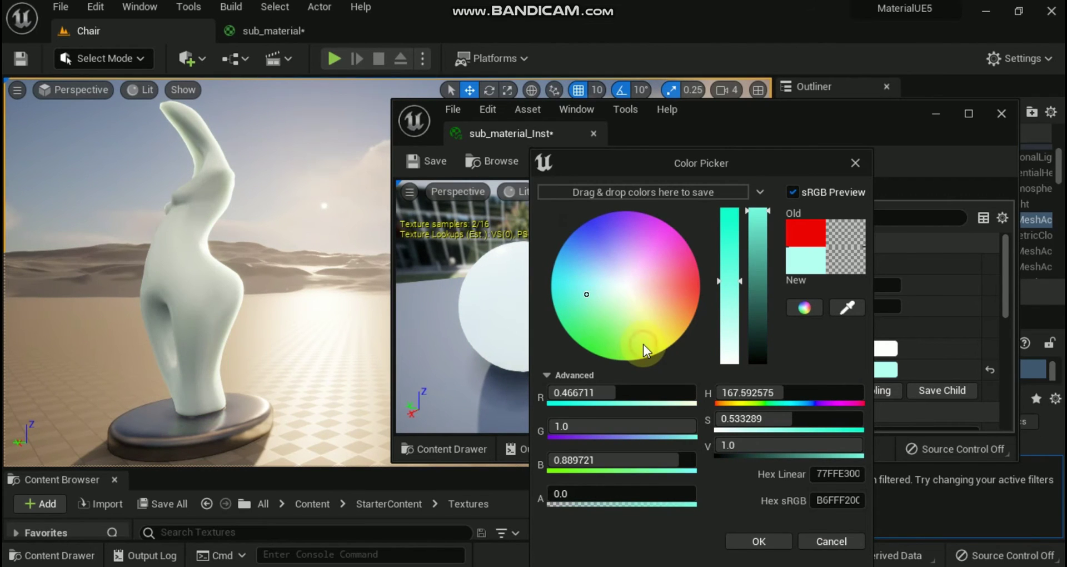
pyautogui.click(642, 344)
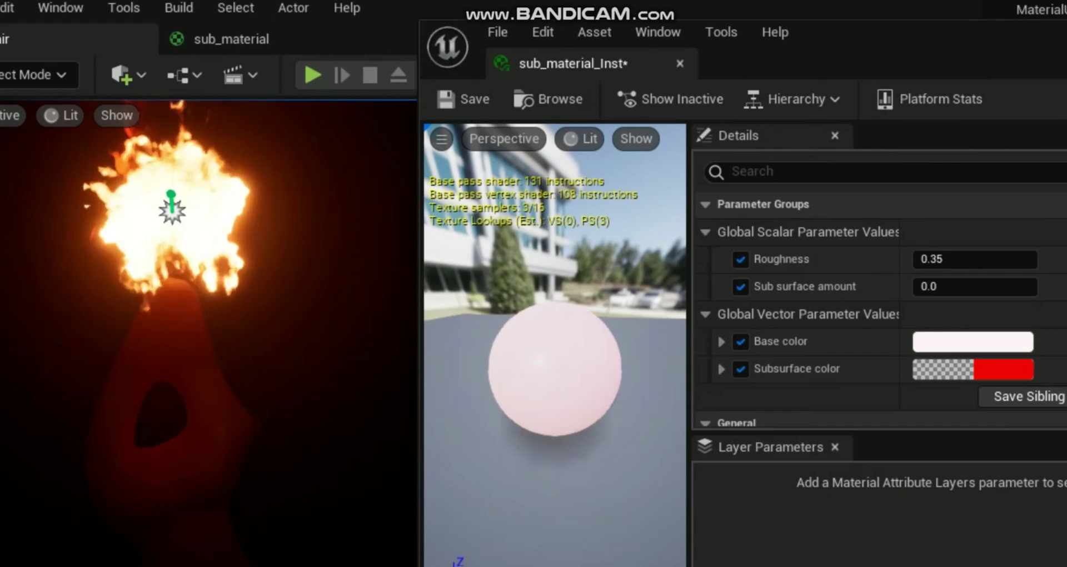
# Select the fire effect above the sculpture and move it around and down to the hole in the sculpture
pyautogui.click(171, 203)
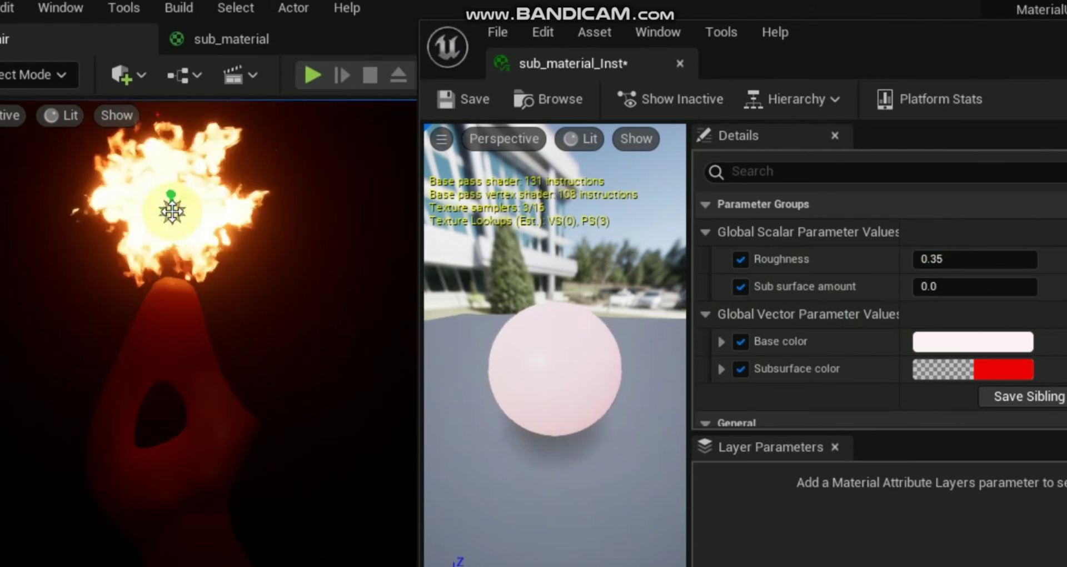
pyautogui.moveTo(171, 194)
pyautogui.mouseDown()
pyautogui.moveTo(166, 239)
pyautogui.moveTo(185, 327)
pyautogui.moveTo(176, 181)
pyautogui.mouseUp()
pyautogui.moveTo(114, 210); pyautogui.dragTo(1, 228)
pyautogui.moveTo(72, 206); pyautogui.dragTo(159, 440)
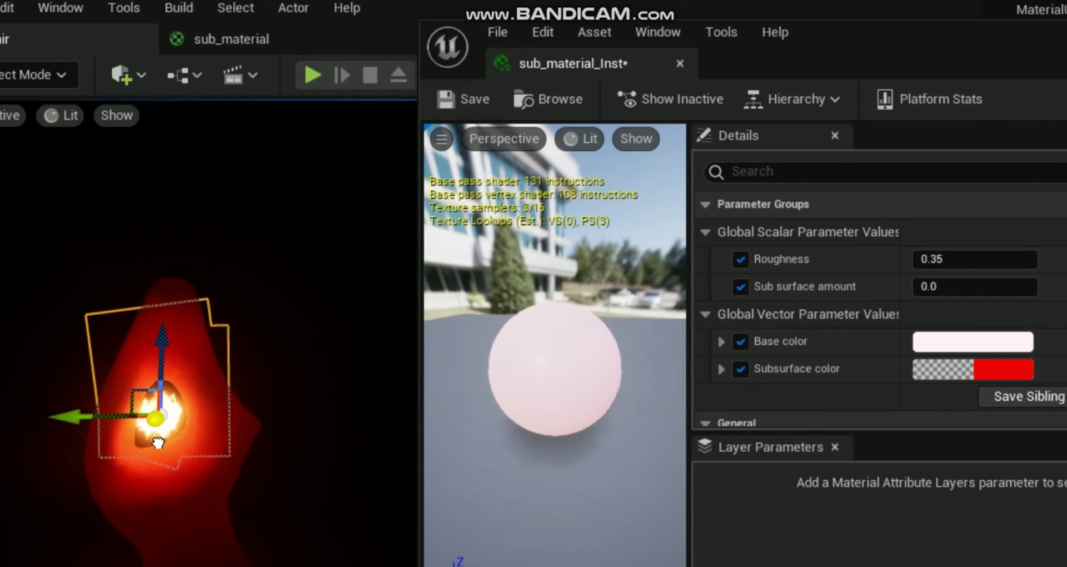
# Raise the P_Fire effect from the hole to the sculpture's tip and widen the Outliner and Details area
pyautogui.moveTo(160, 351); pyautogui.dragTo(169, 295)
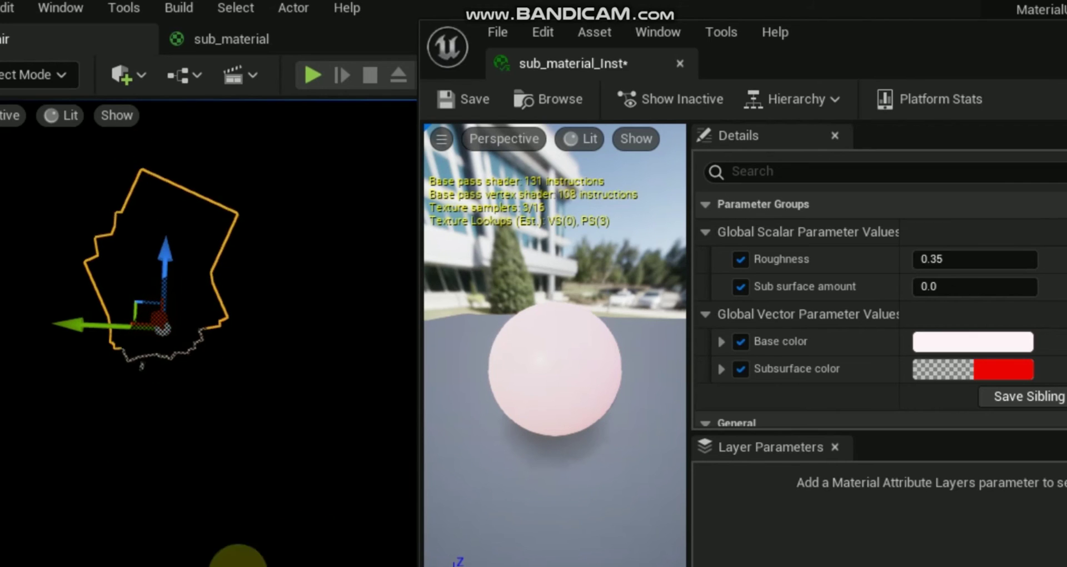
pyautogui.moveTo(155, 322); pyautogui.dragTo(118, 283)
pyautogui.moveTo(126, 248); pyautogui.dragTo(121, 229)
pyautogui.moveTo(61, 279); pyautogui.dragTo(98, 287)
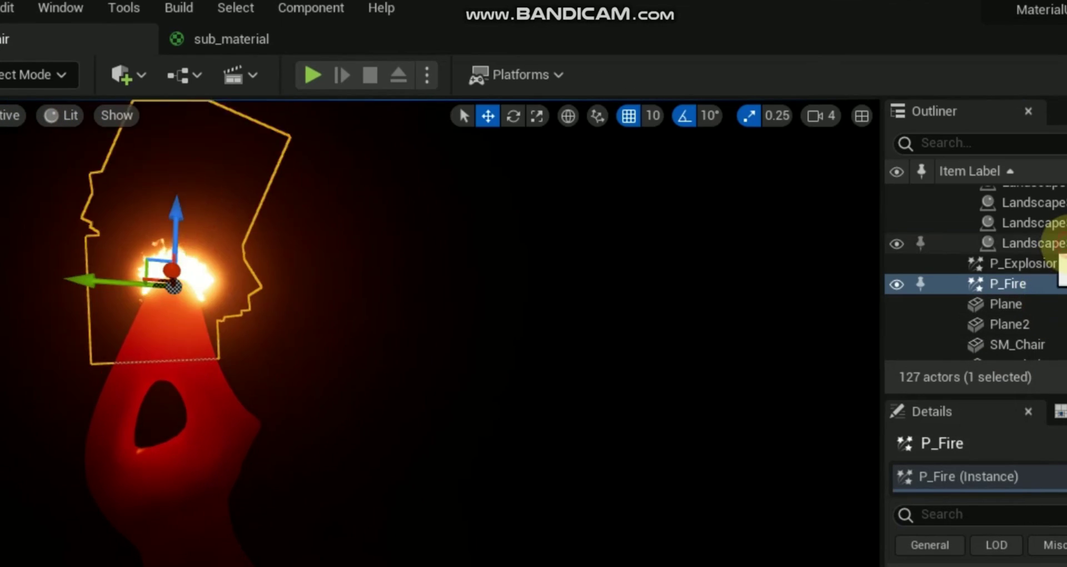
pyautogui.click(1059, 242)
pyautogui.moveTo(884, 392); pyautogui.dragTo(791, 396)
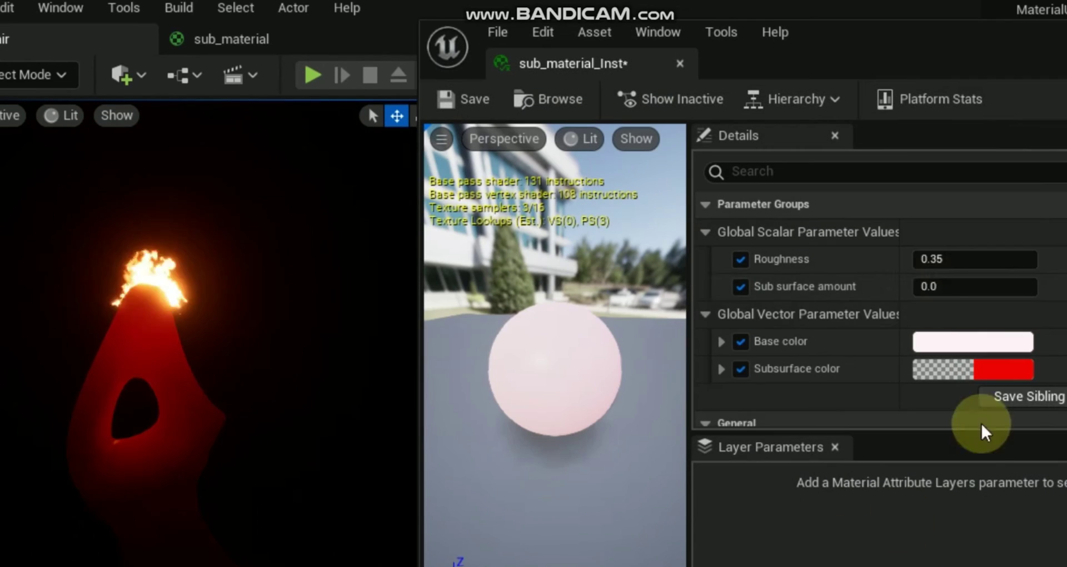
# Try Sub surface amount values of 1, 0.5, 0.75 and 0.25 under the firelight, and return it to 0.0
pyautogui.click(926, 286)
pyautogui.write('1')
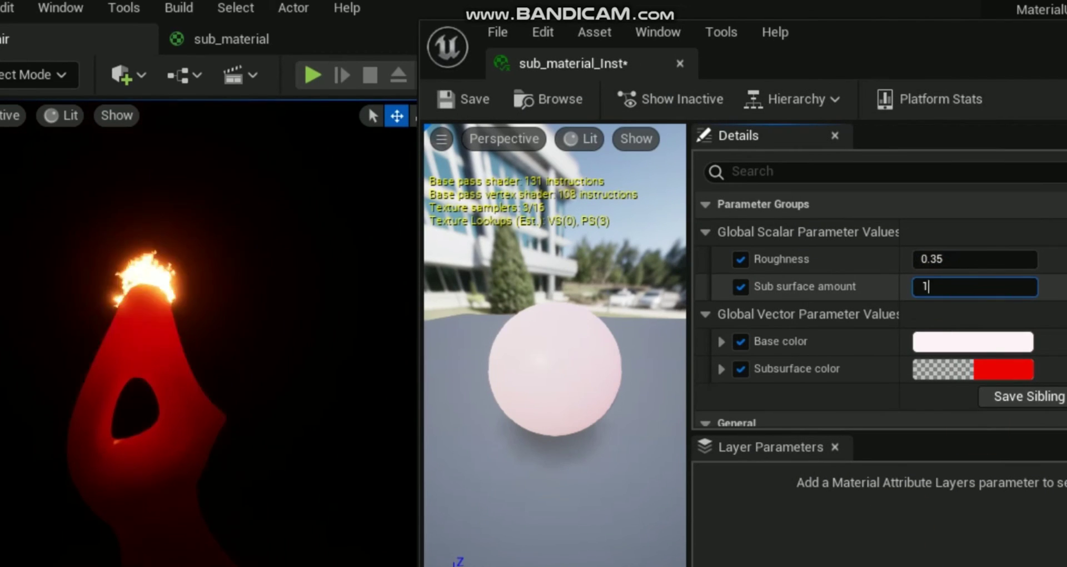
pyautogui.press('Return')
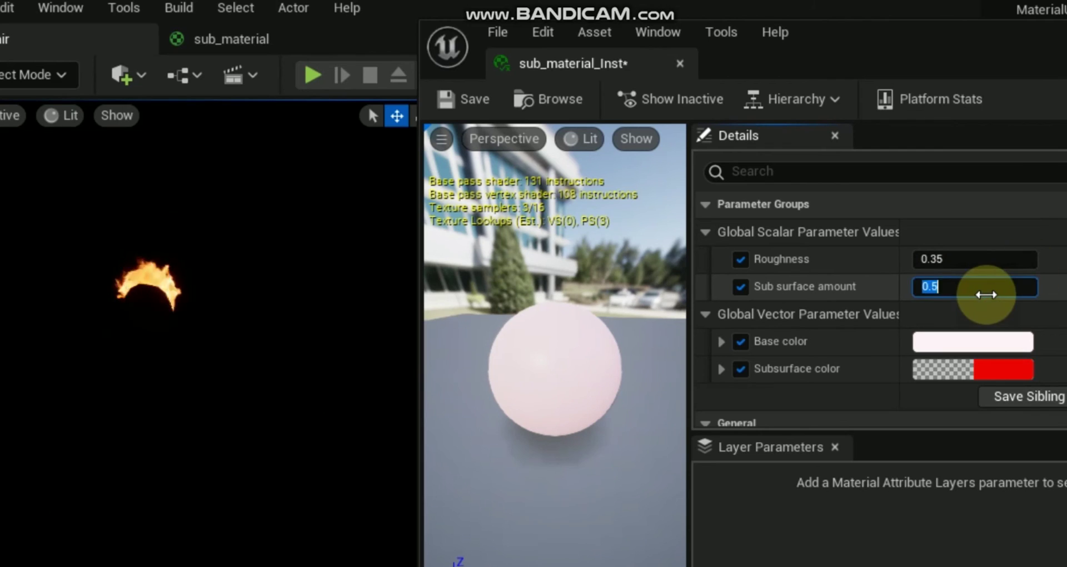
pyautogui.press('Return')
pyautogui.click(959, 286)
pyautogui.write('0.75')
pyautogui.press('Return')
pyautogui.click(955, 284)
pyautogui.write('0.25')
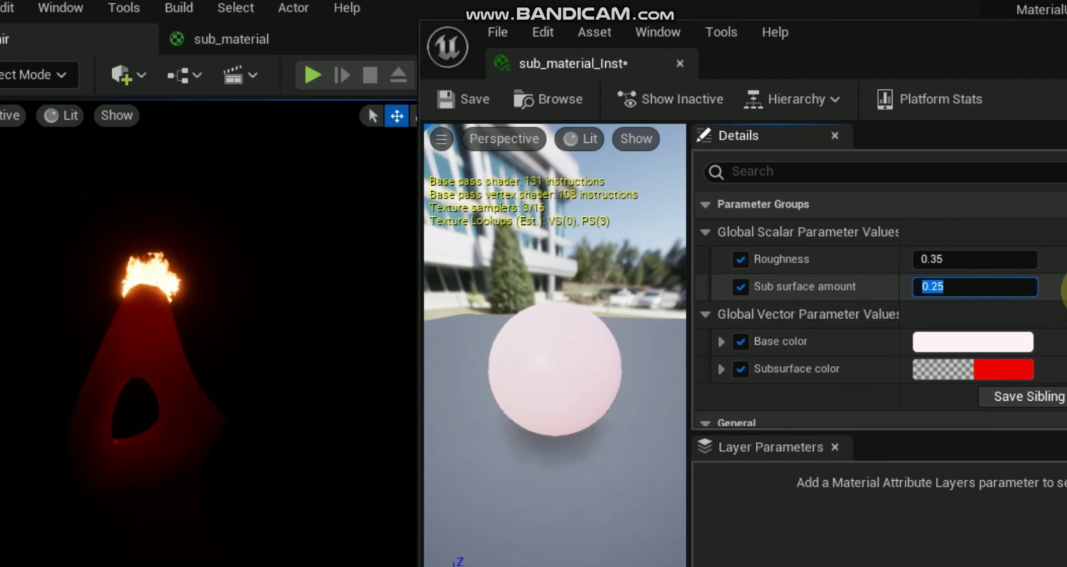
pyautogui.write('0.0')
pyautogui.press('Return')
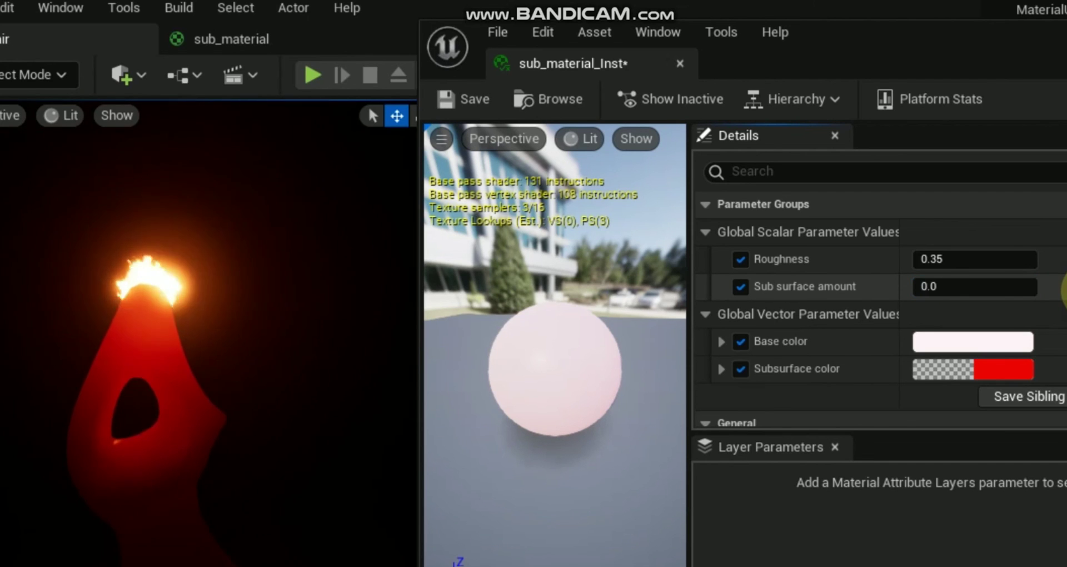